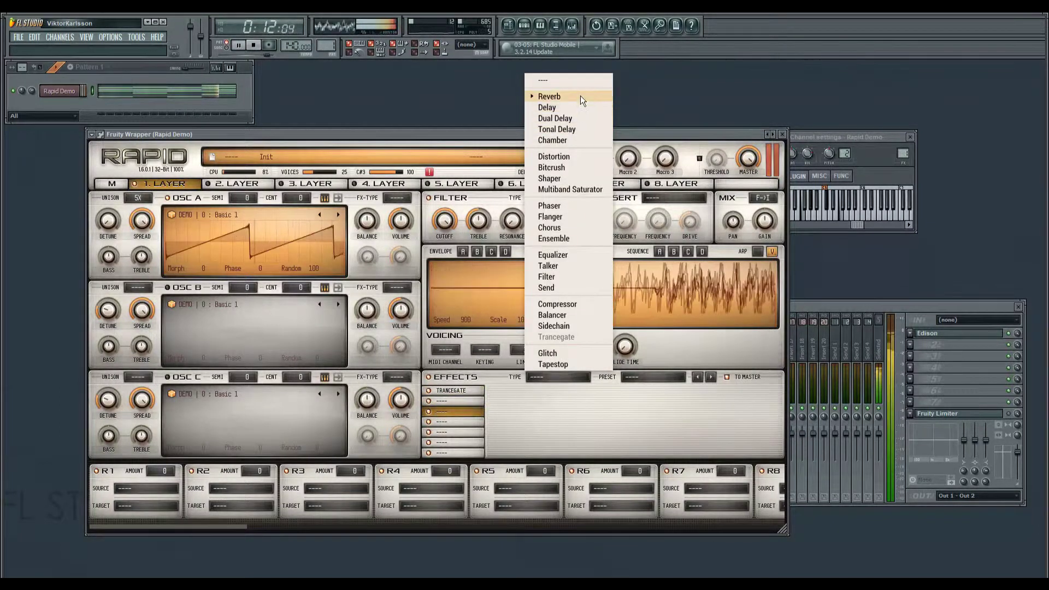
# Step: Load a Reverb in layer 1's third effect slot and a Delay in its second slot
pyautogui.click(580, 96)
pyautogui.click(453, 401)
pyautogui.click(560, 377)
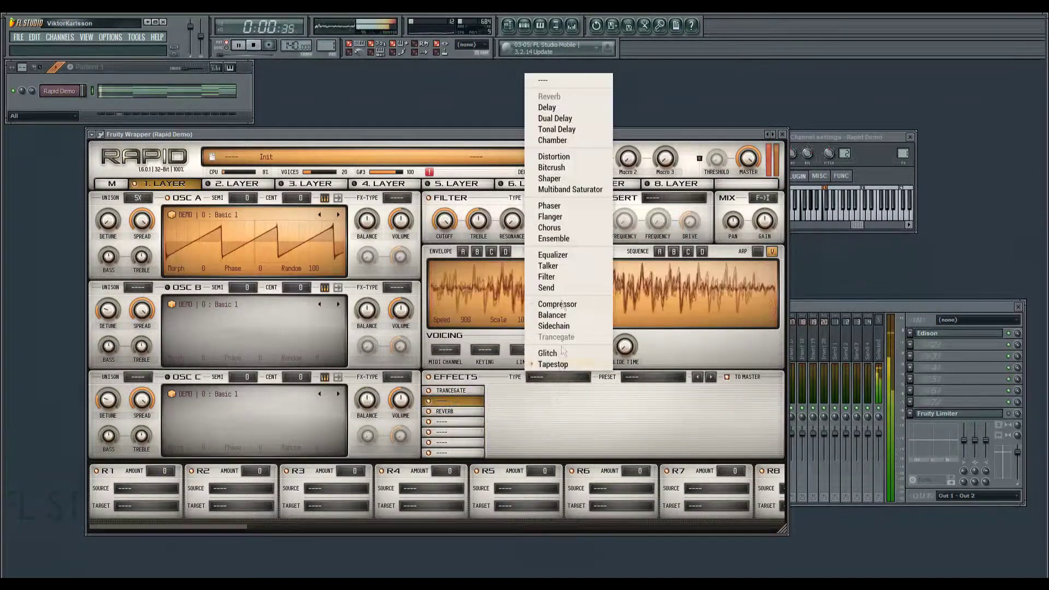
pyautogui.click(579, 107)
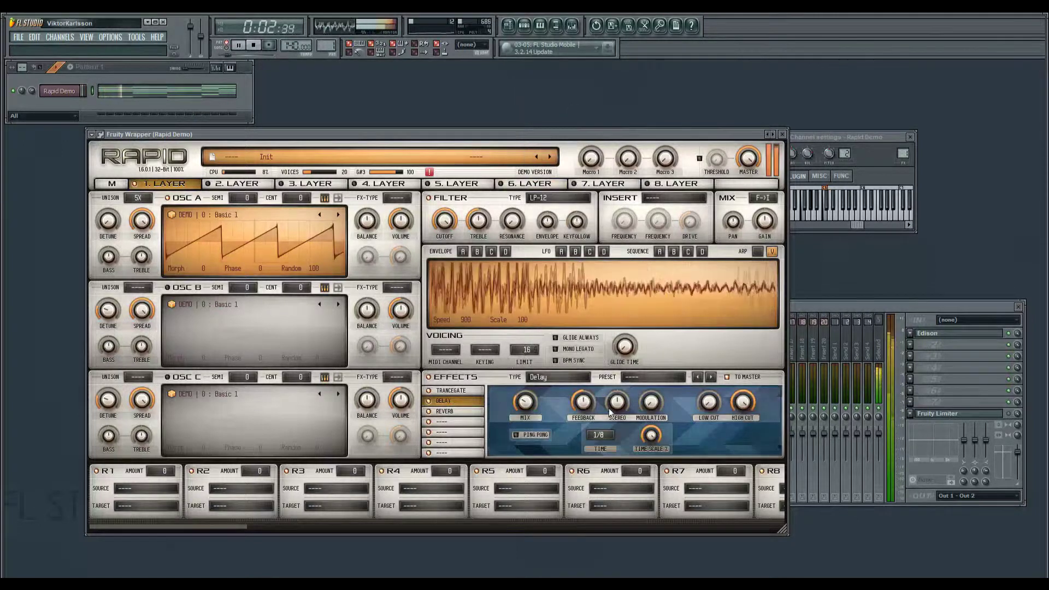
# Step: Set the Delay's time to 1/4 and its mix to 22%, and open the Reverb's settings
pyautogui.click(600, 437)
pyautogui.click(604, 503)
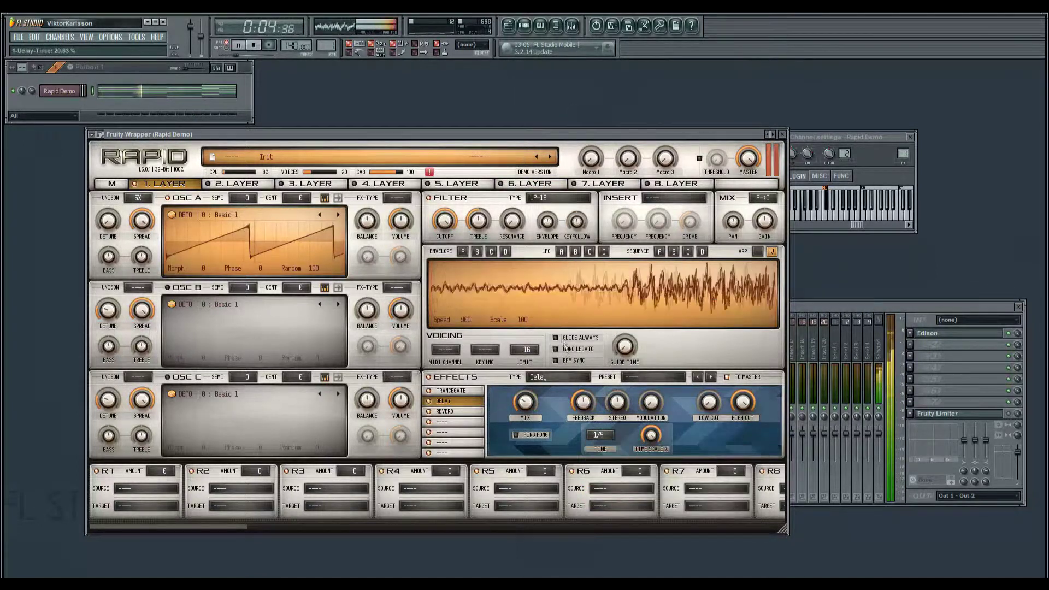
pyautogui.moveTo(526, 404); pyautogui.dragTo(523, 415)
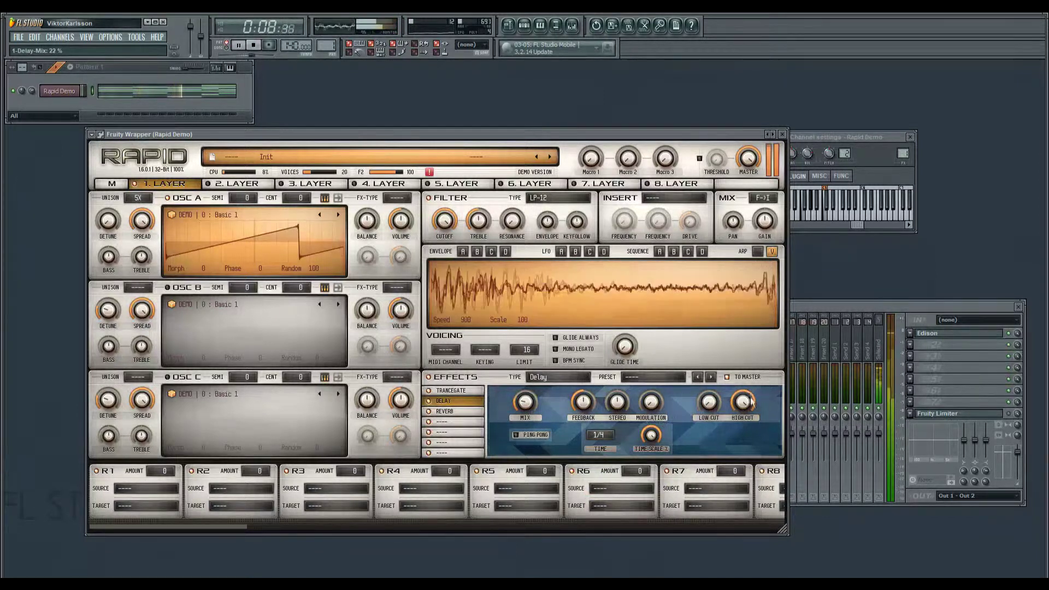
pyautogui.click(444, 410)
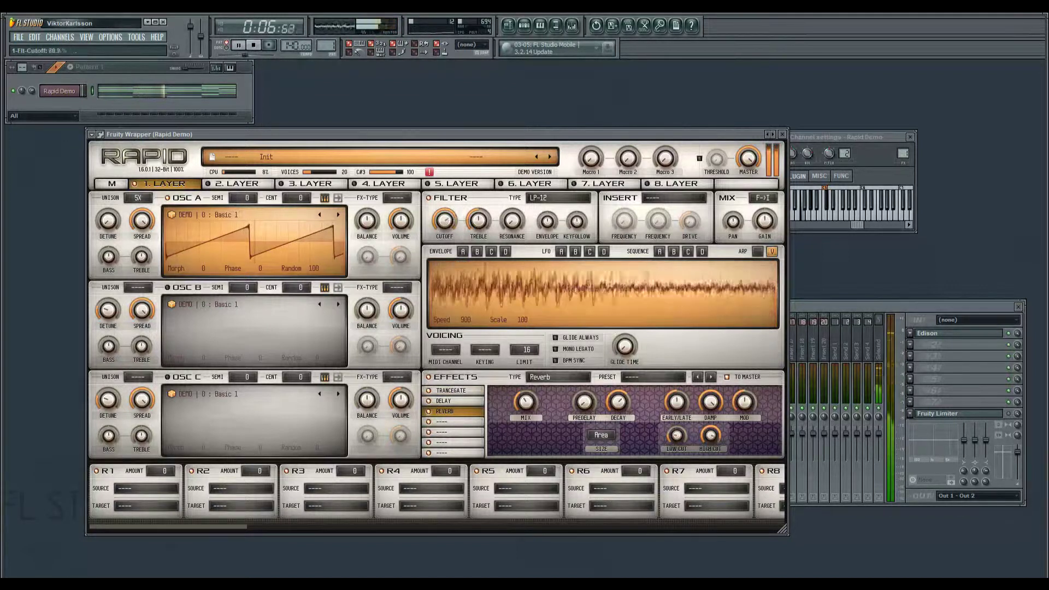
# Step: Lower layer 1's filter cutoff and change the filter type to LP-24
pyautogui.moveTo(444, 220); pyautogui.dragTo(444, 236)
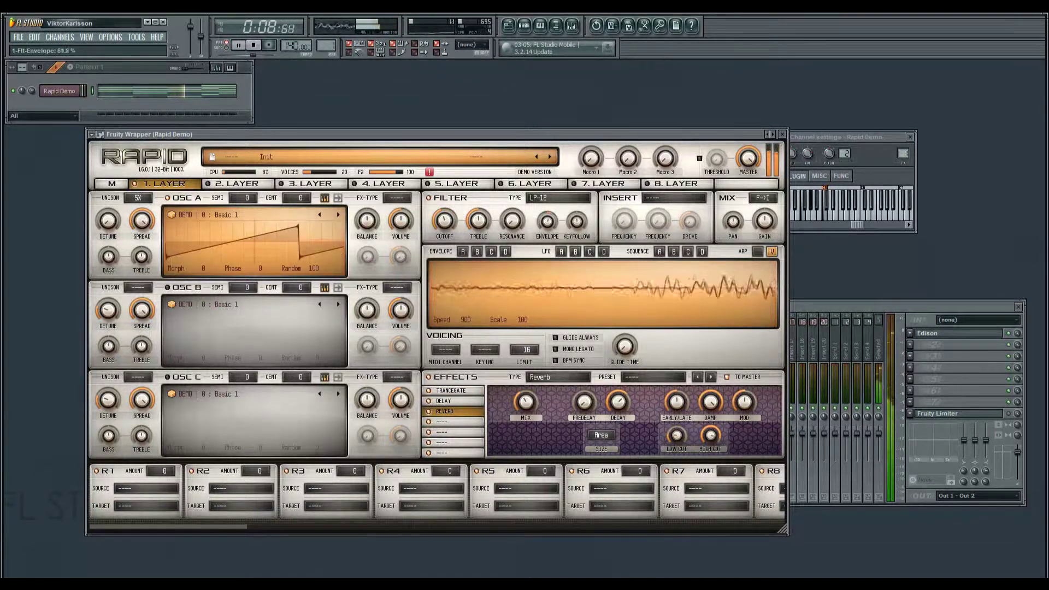
pyautogui.click(555, 200)
pyautogui.click(571, 249)
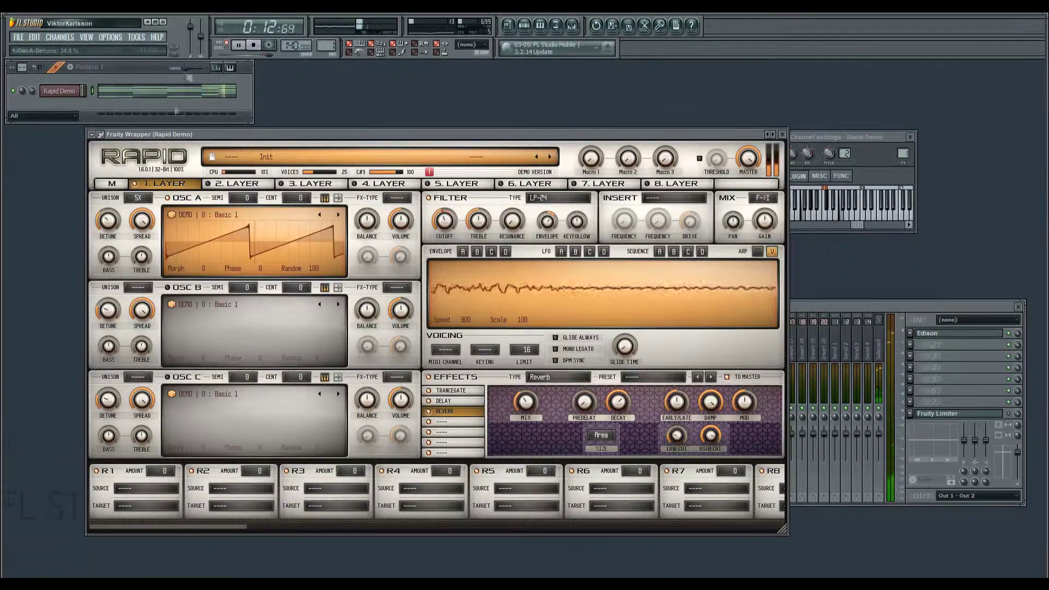
# Step: Among the master page's filter modifiers, lower the decay and raise the envelope and resonance, and return to layer 1
pyautogui.click(104, 186)
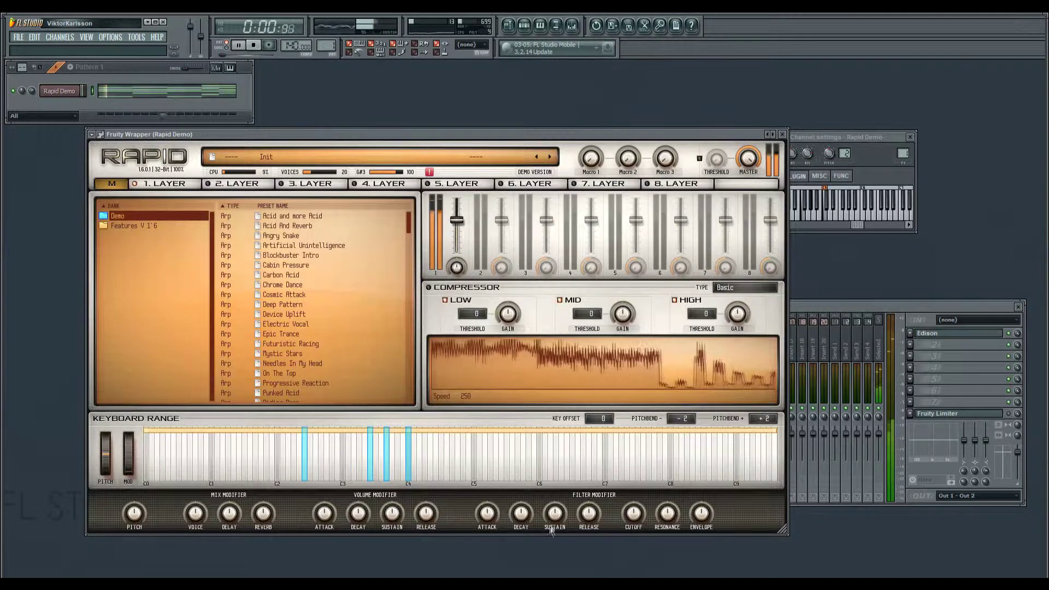
pyautogui.moveTo(520, 513); pyautogui.dragTo(521, 532)
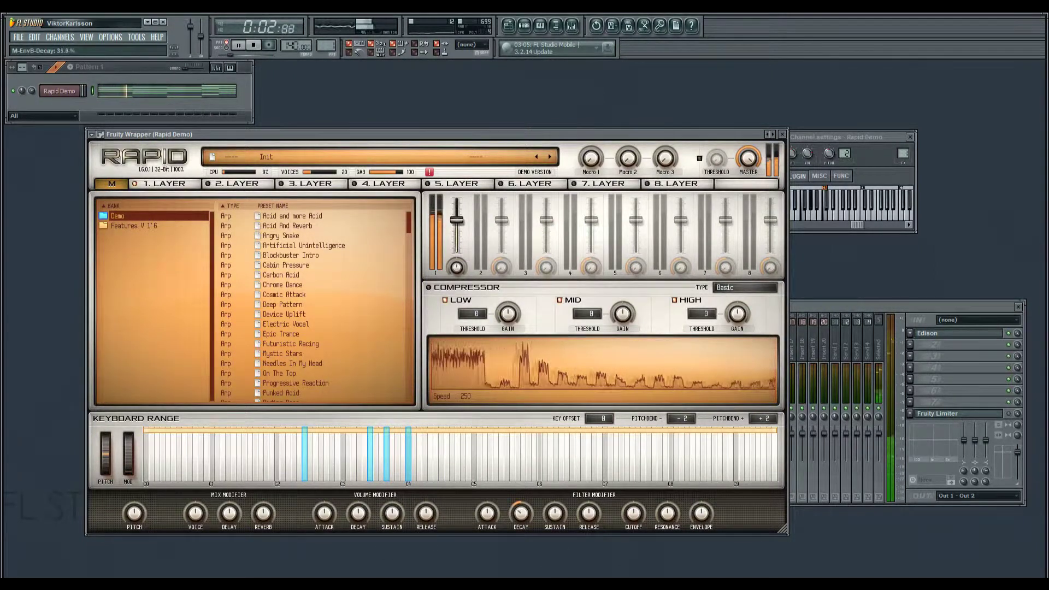
pyautogui.moveTo(702, 514); pyautogui.dragTo(701, 504)
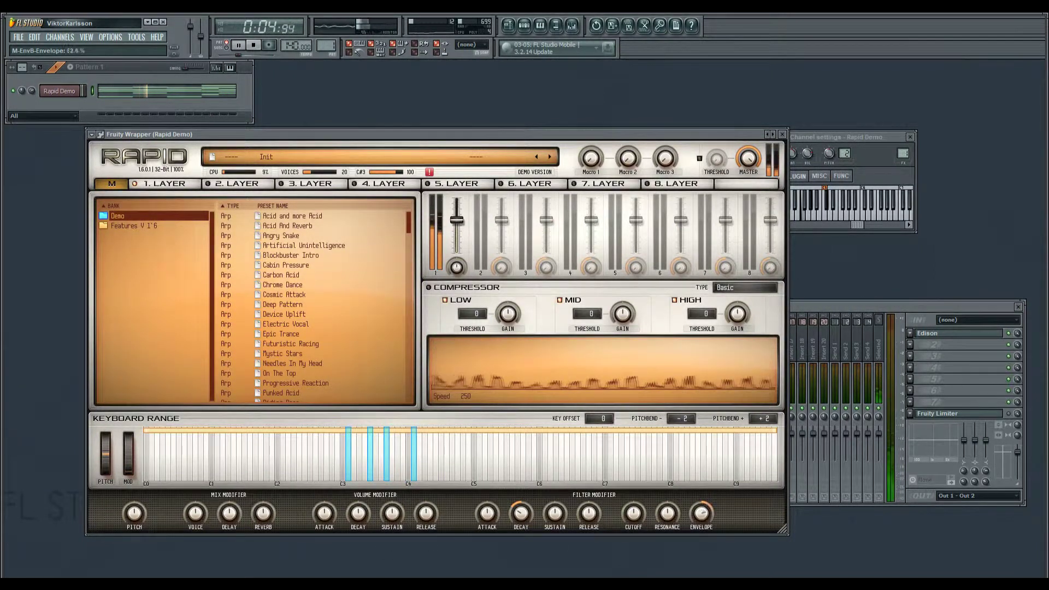
pyautogui.moveTo(633, 514); pyautogui.dragTo(633, 504)
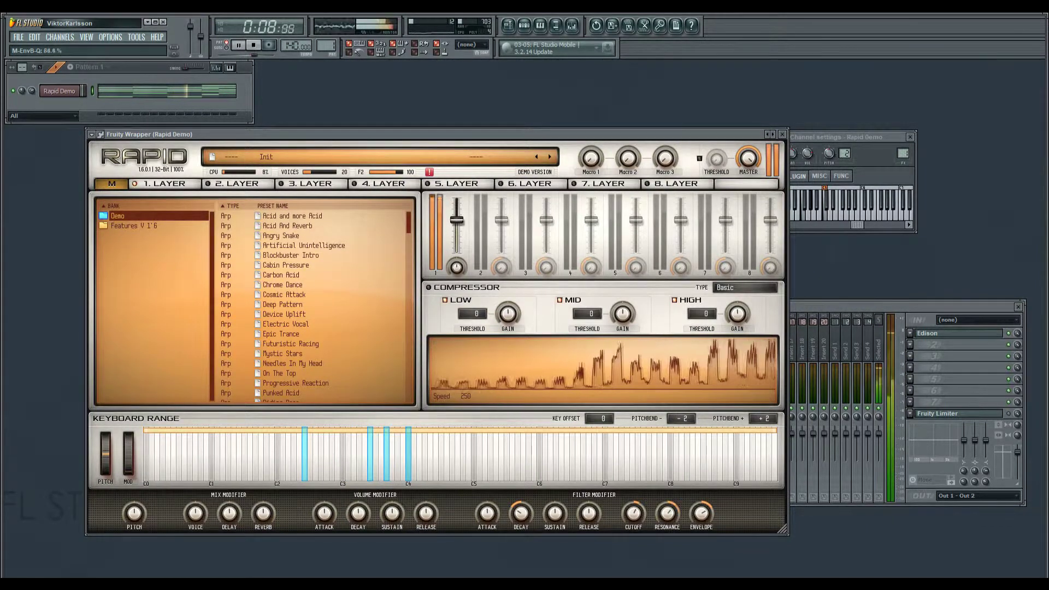
pyautogui.moveTo(637, 519); pyautogui.dragTo(638, 529)
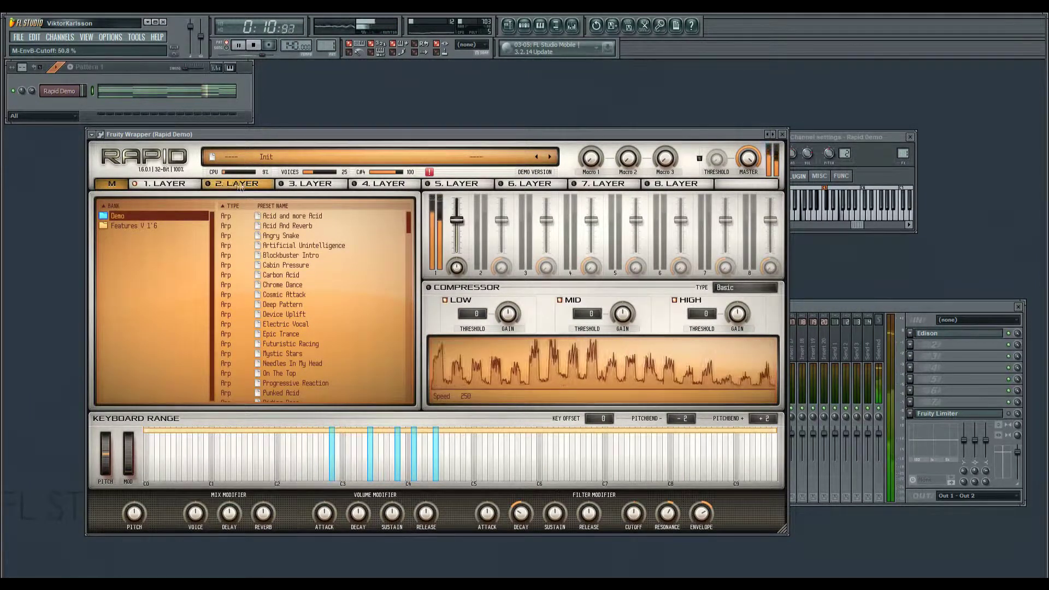
pyautogui.click(176, 184)
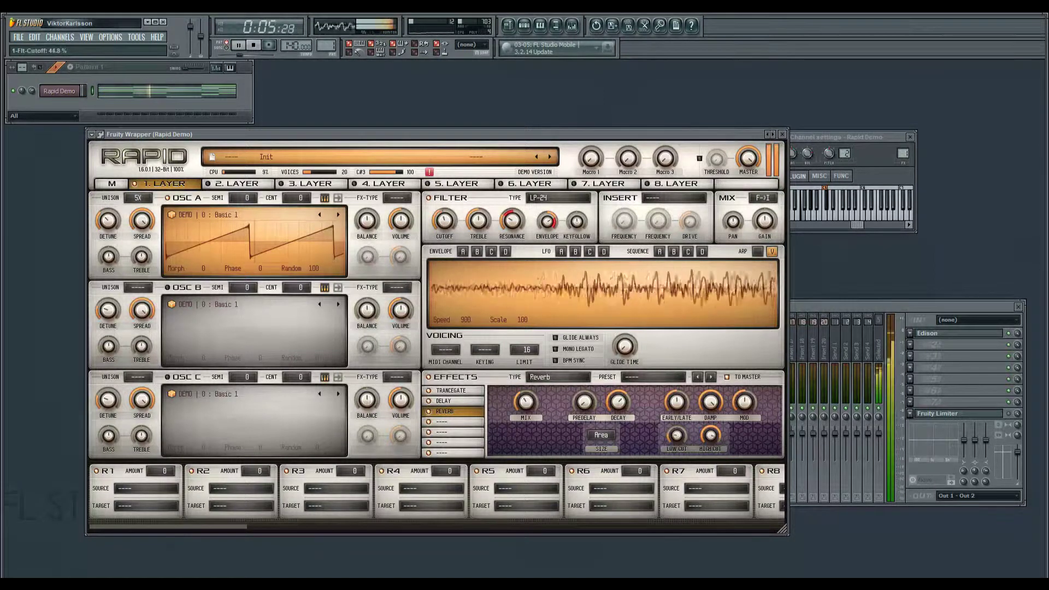
# Step: Adjust the volume fader of Insert 1 in the mixer and close the mixer
pyautogui.click(880, 308)
pyautogui.click(617, 437)
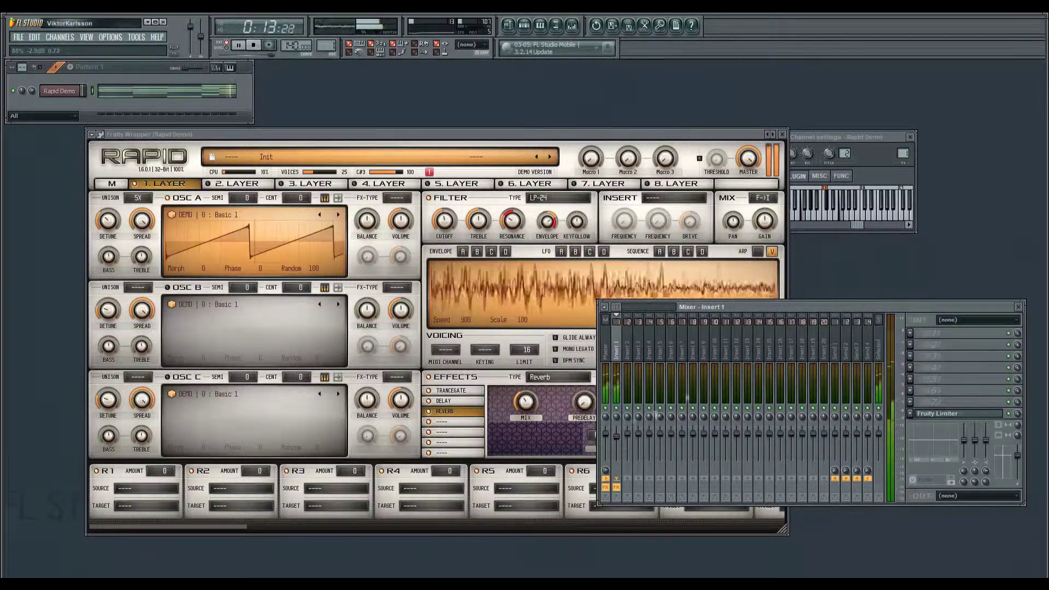
pyautogui.click(1018, 306)
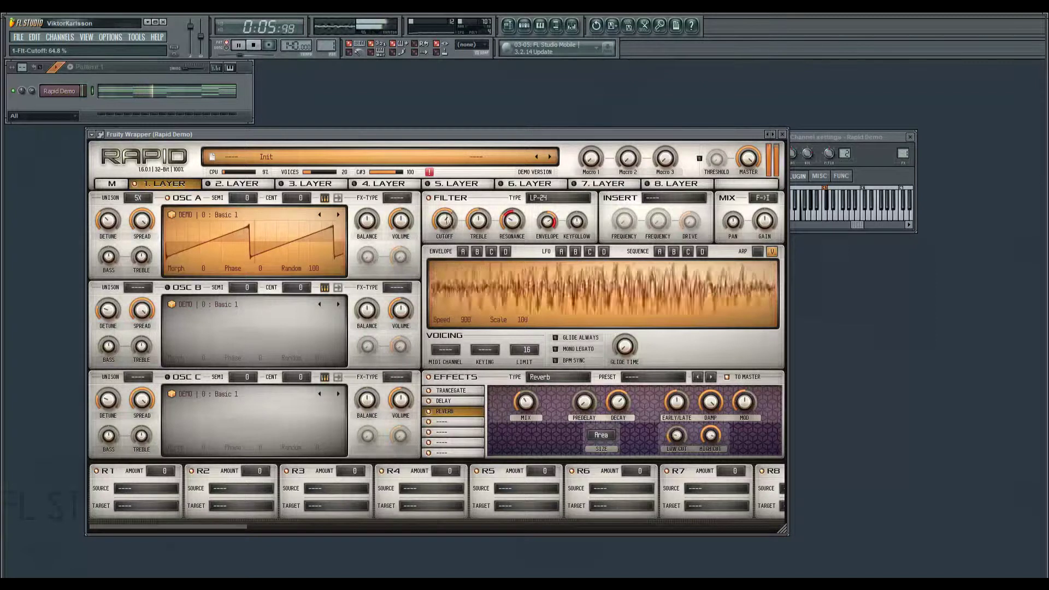
# Step: Raise the release among the master page's volume modifiers and return to layer 1
pyautogui.click(112, 183)
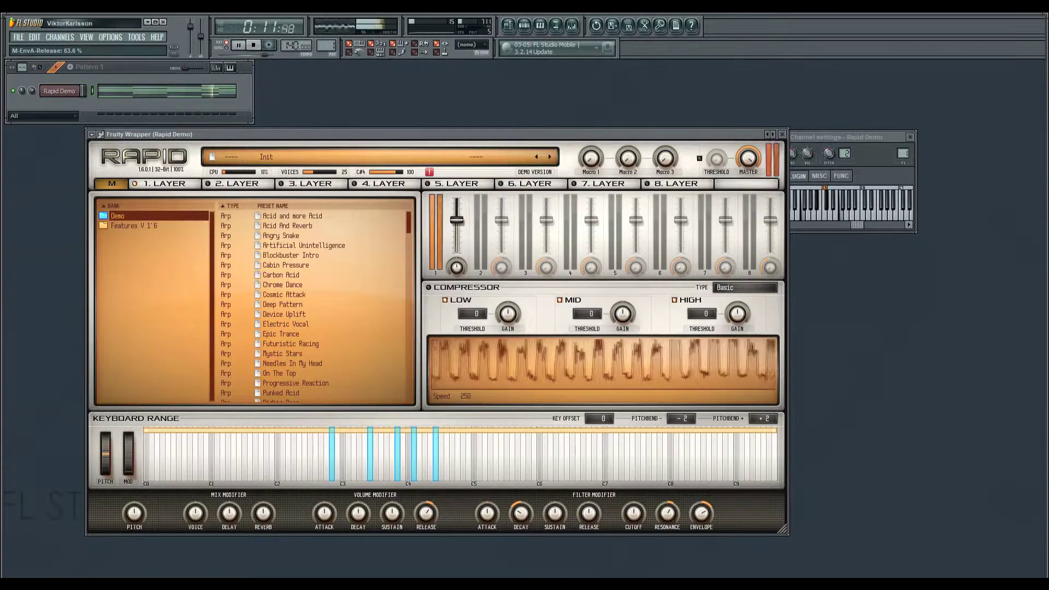
pyautogui.moveTo(428, 518); pyautogui.dragTo(427, 521)
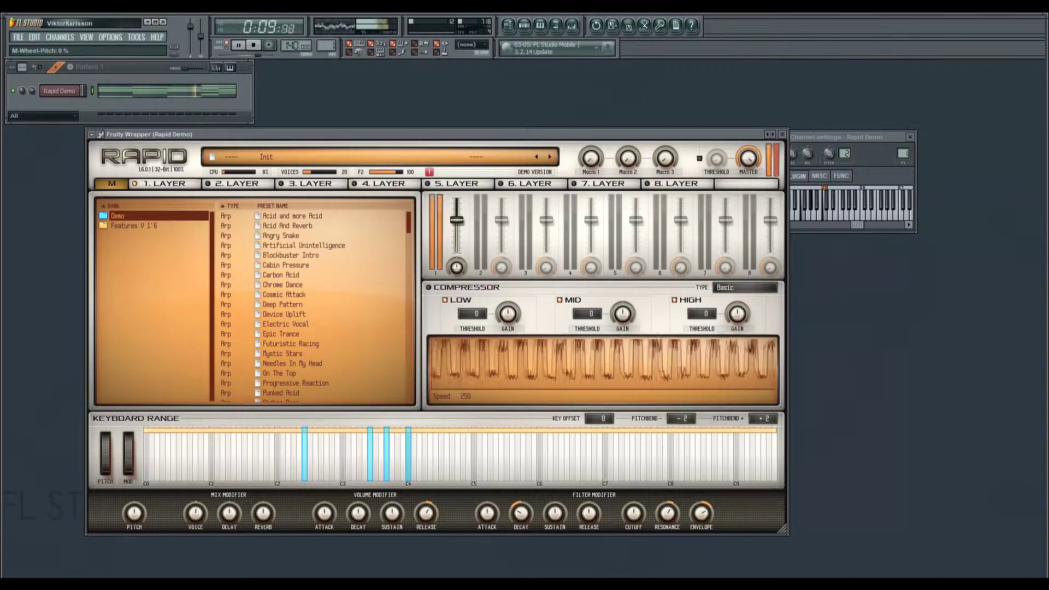
pyautogui.click(158, 185)
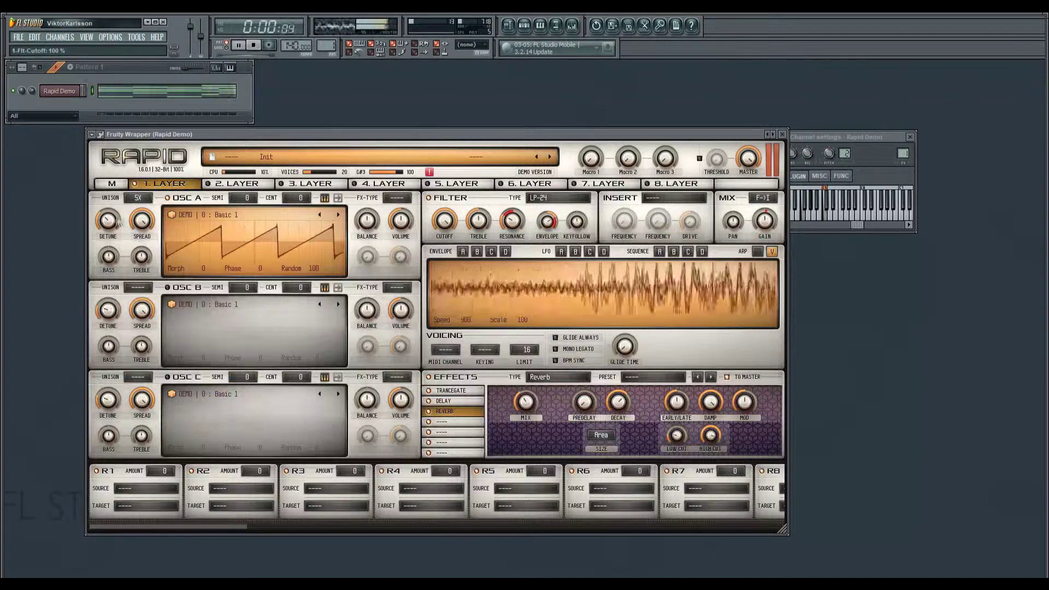
# Step: Set the Trancegate's speed to 1/32 and its shuffle to 100%
pyautogui.click(453, 391)
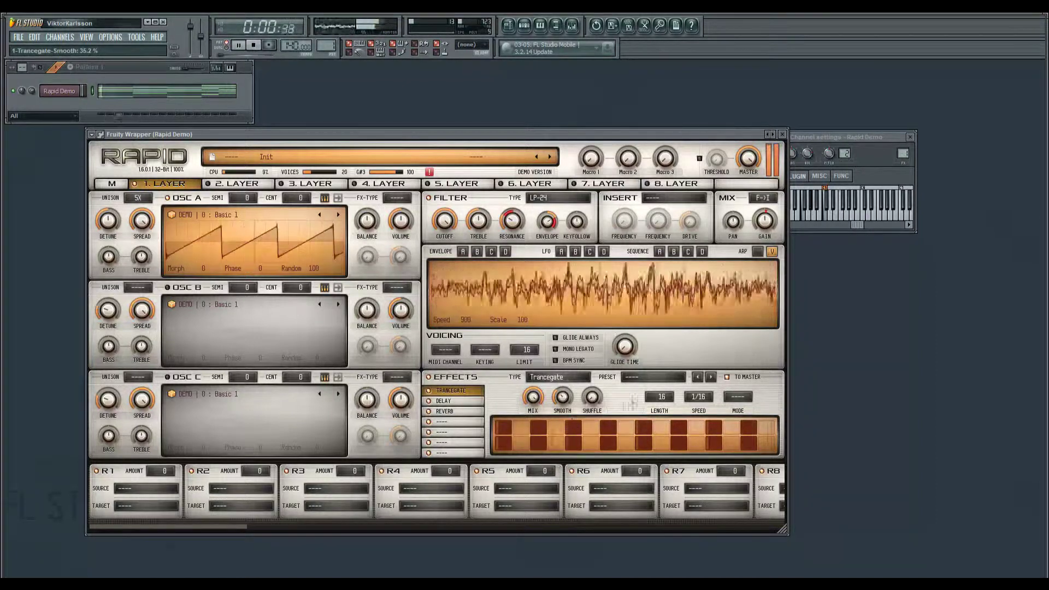
pyautogui.click(697, 400)
pyautogui.click(705, 432)
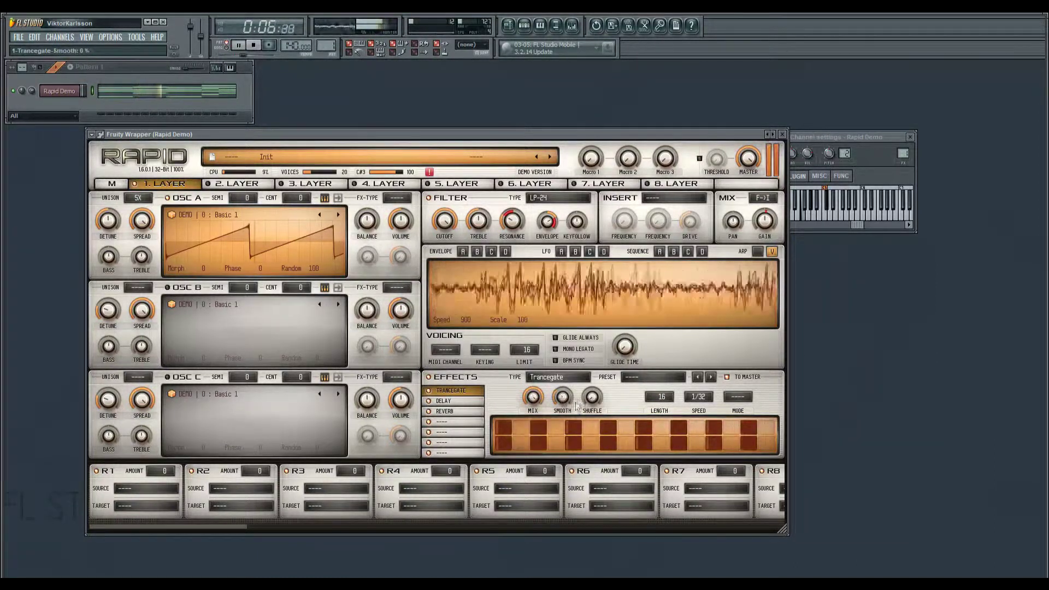
pyautogui.moveTo(572, 401); pyautogui.dragTo(592, 372)
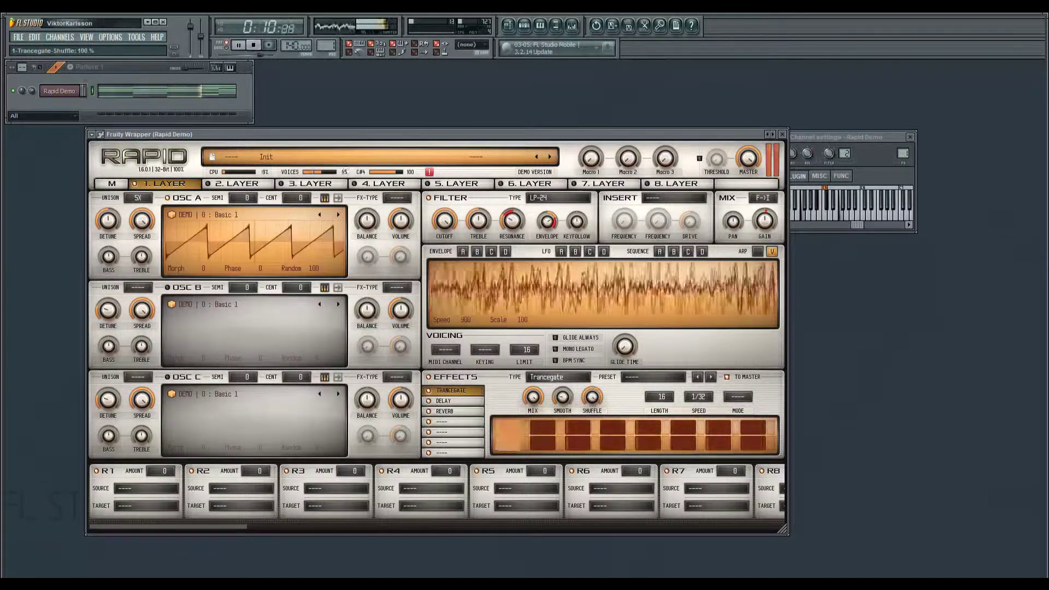
# Step: Reset the filter's cutoff, treble and resonance to their defaults and stop playback
pyautogui.moveTo(444, 221); pyautogui.dragTo(444, 197)
pyautogui.moveTo(512, 225); pyautogui.dragTo(513, 216)
pyautogui.doubleClick(445, 220)
pyautogui.doubleClick(478, 221)
pyautogui.doubleClick(512, 220)
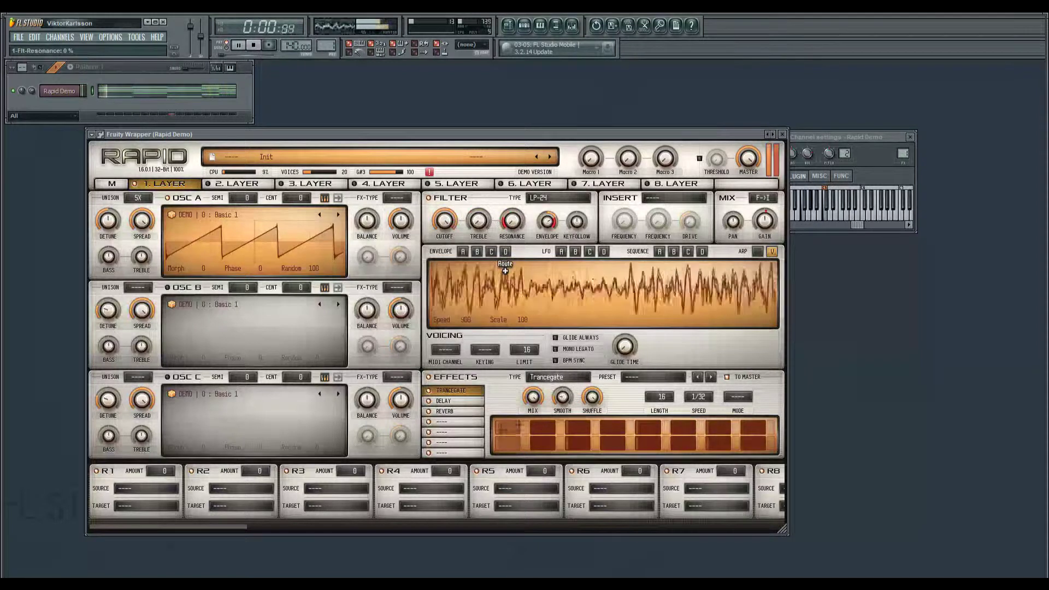
pyautogui.press('space')
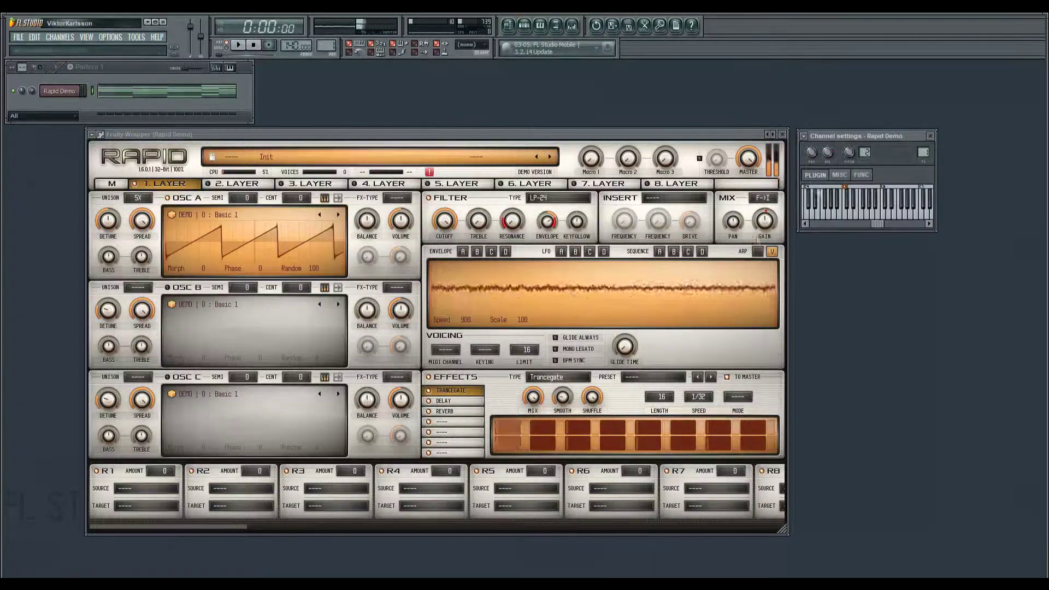
# Step: Replace the Trancegate in the first effect slot with a Sidechain and restart playback
pyautogui.click(542, 377)
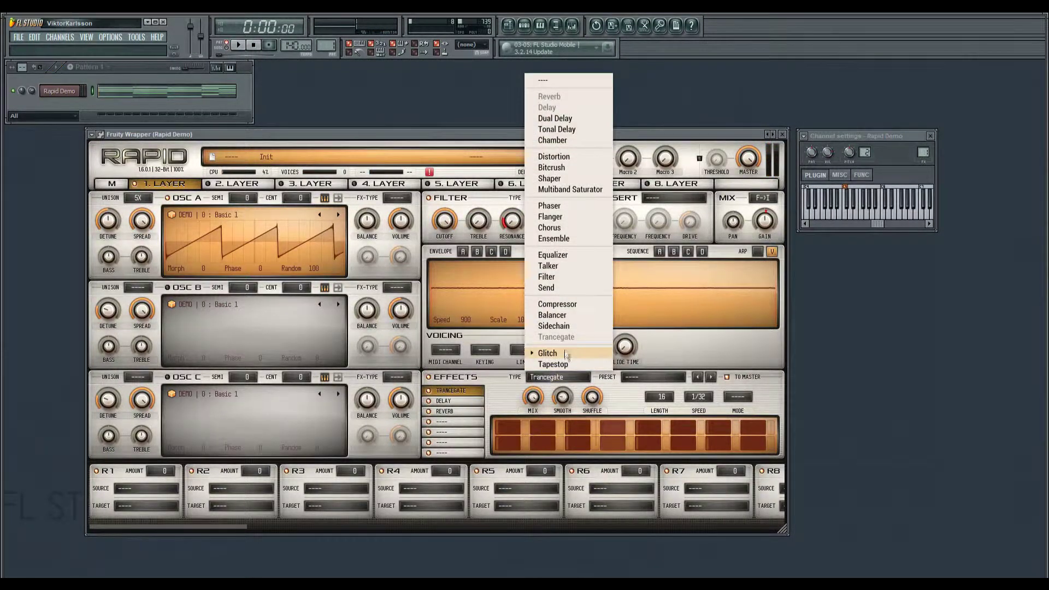
pyautogui.click(553, 325)
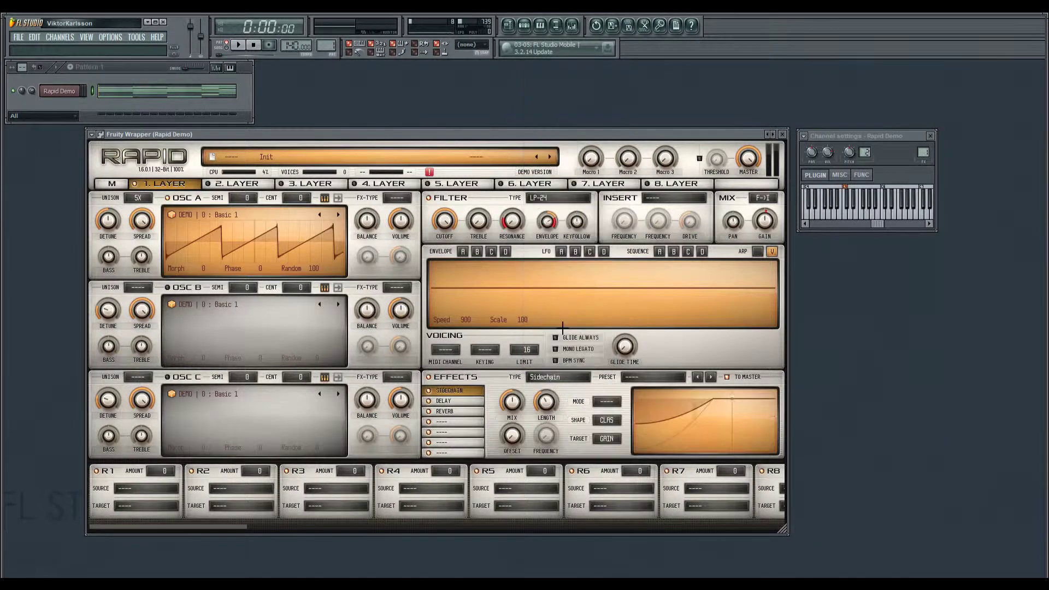
pyautogui.press('space')
pyautogui.click(565, 380)
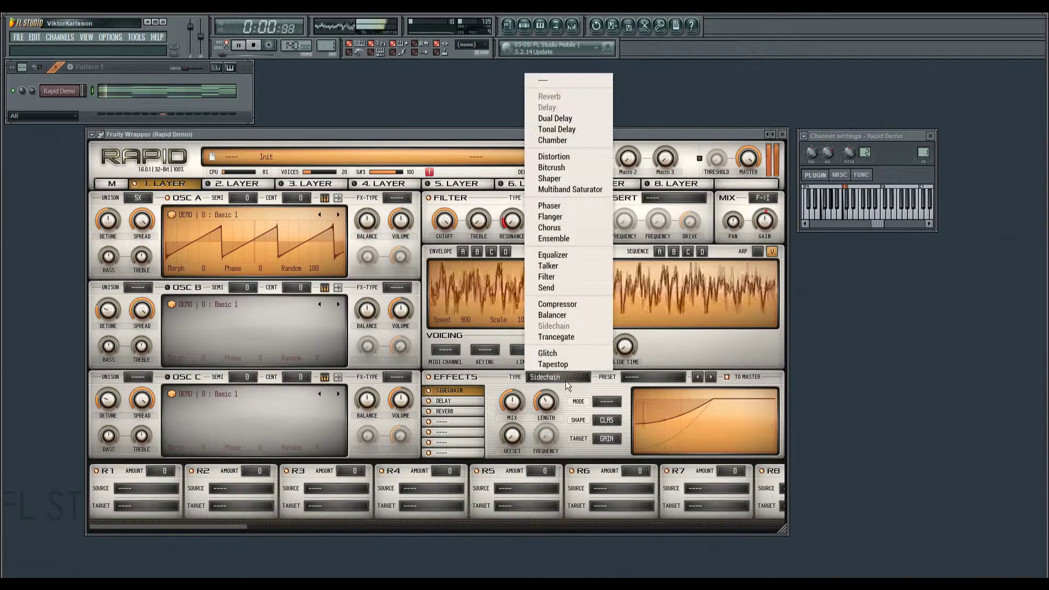
pyautogui.click(885, 169)
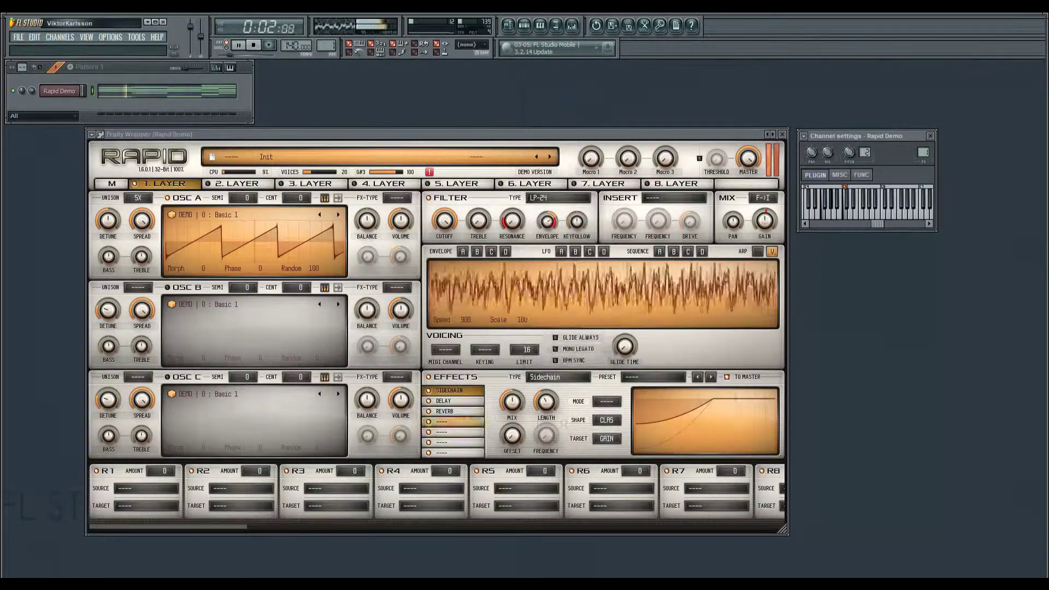
# Step: Turn up the Sidechain's mix and turn down its length
pyautogui.moveTo(513, 404); pyautogui.dragTo(512, 356)
pyautogui.moveTo(546, 402)
pyautogui.mouseDown()
pyautogui.moveTo(546, 429)
pyautogui.moveTo(546, 349)
pyautogui.moveTo(546, 420)
pyautogui.mouseUp()
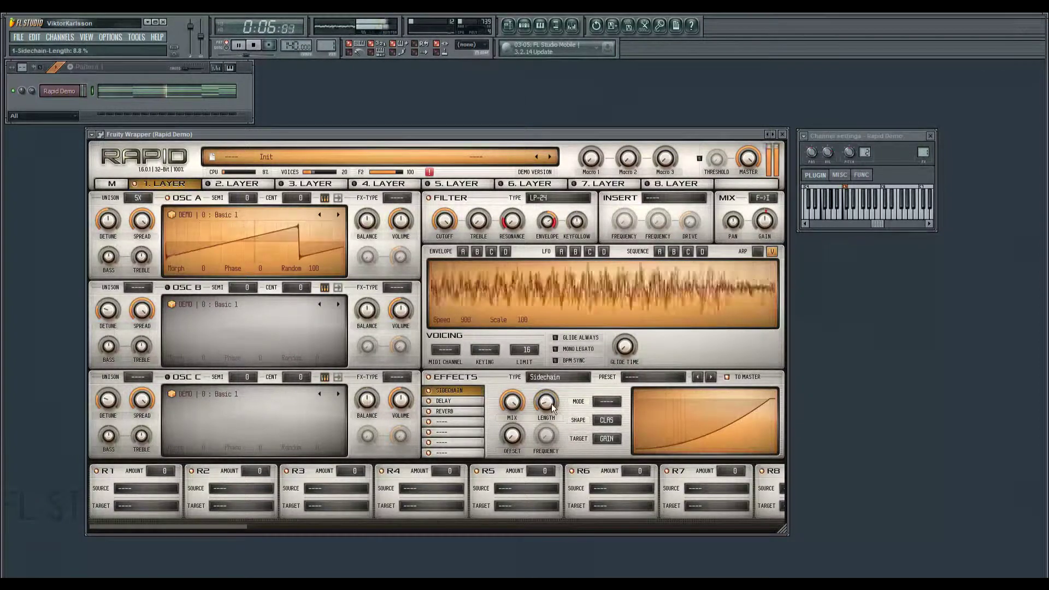
# Step: Try the LINE and RECT shapes for the Sidechain curve and set the shape back to CLAS
pyautogui.click(606, 420)
pyautogui.click(615, 453)
pyautogui.click(608, 422)
pyautogui.click(615, 467)
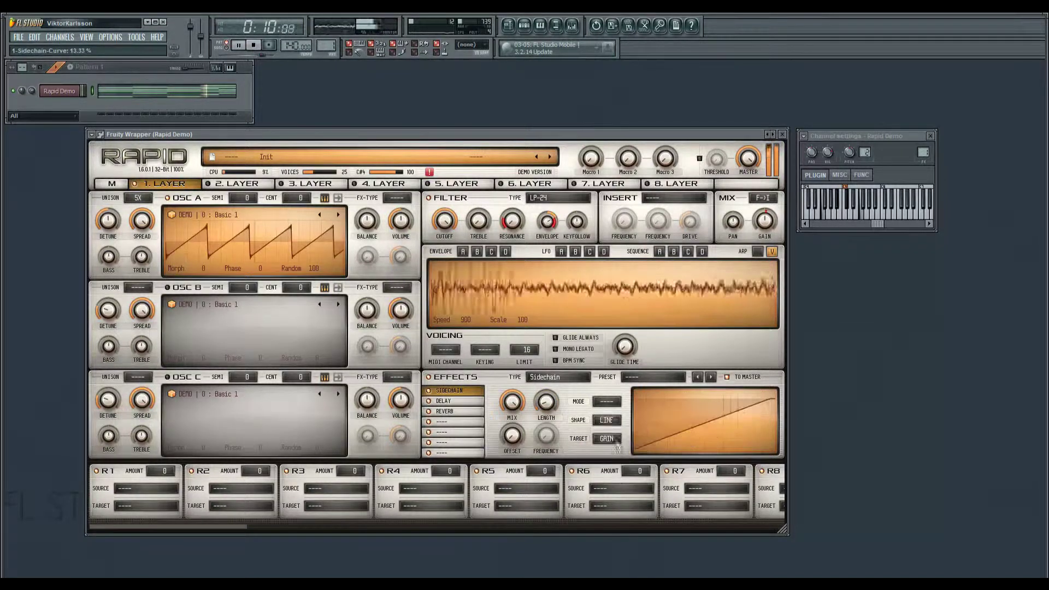
pyautogui.click(606, 421)
pyautogui.click(618, 478)
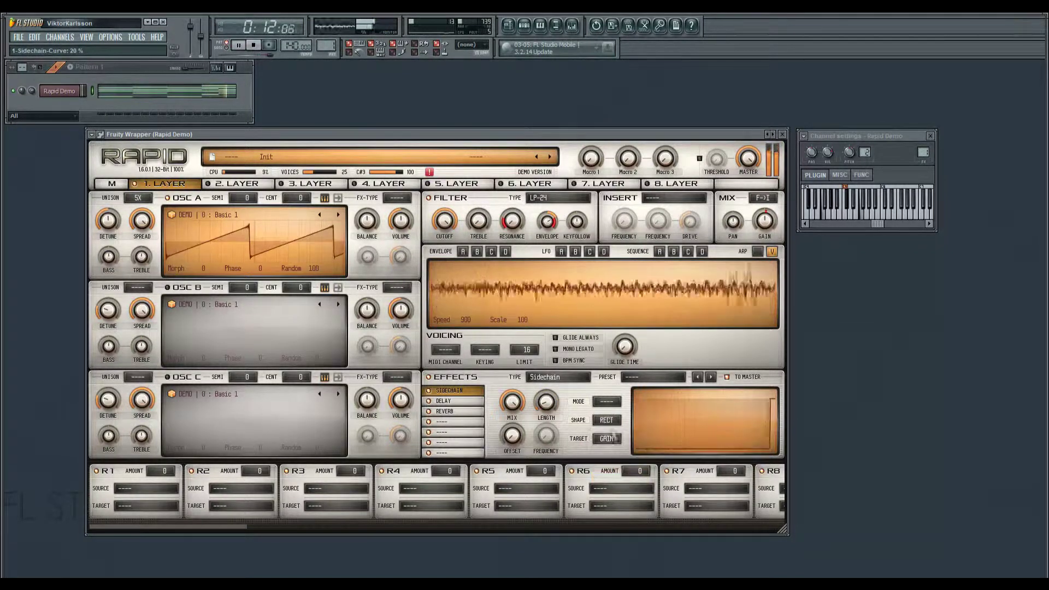
pyautogui.click(607, 421)
pyautogui.click(615, 447)
pyautogui.click(605, 401)
pyautogui.click(601, 398)
# Step: Raise the Sidechain's offset and set oscillator A's detune to 32.8%
pyautogui.moveTo(525, 443)
pyautogui.mouseDown()
pyautogui.moveTo(525, 416)
pyautogui.moveTo(514, 468)
pyautogui.moveTo(514, 385)
pyautogui.moveTo(514, 440)
pyautogui.mouseUp()
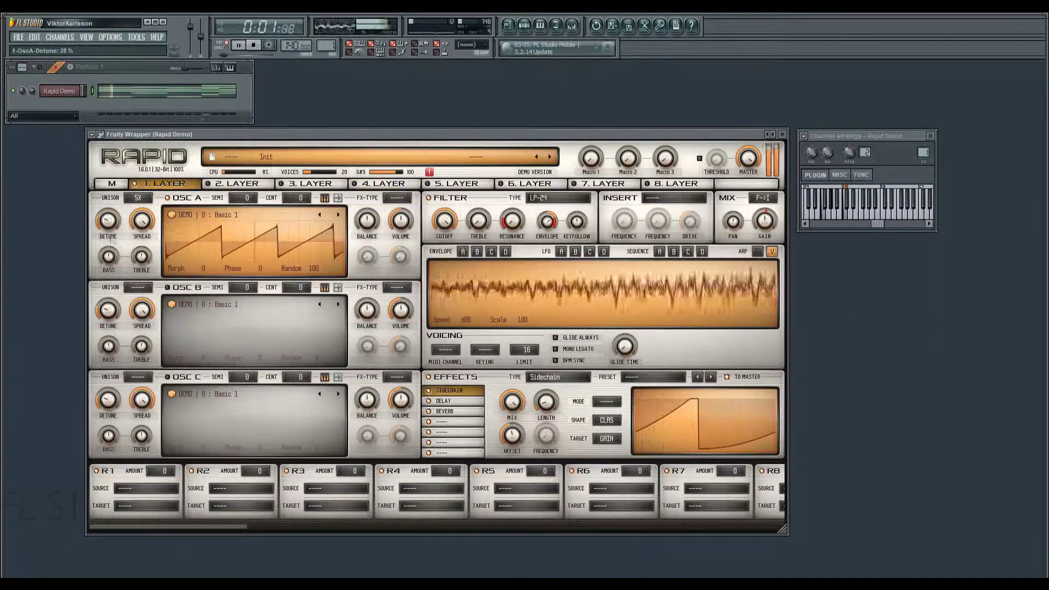
pyautogui.moveTo(109, 256); pyautogui.dragTo(108, 212)
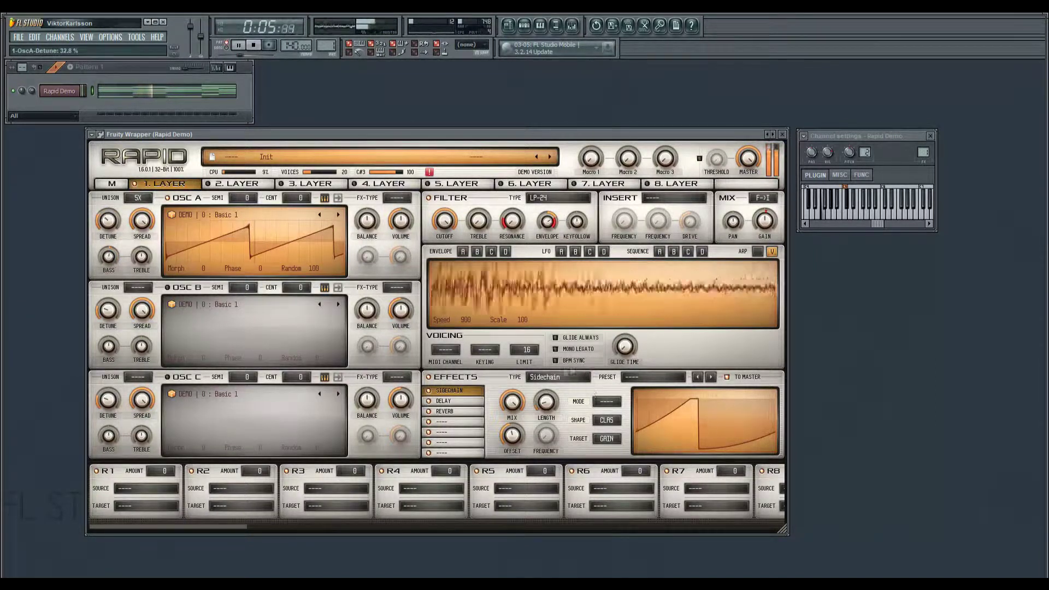
# Step: Replace the Sidechain in the first slot with a Tapestop and set its time down to 283 ms
pyautogui.click(582, 372)
pyautogui.click(563, 359)
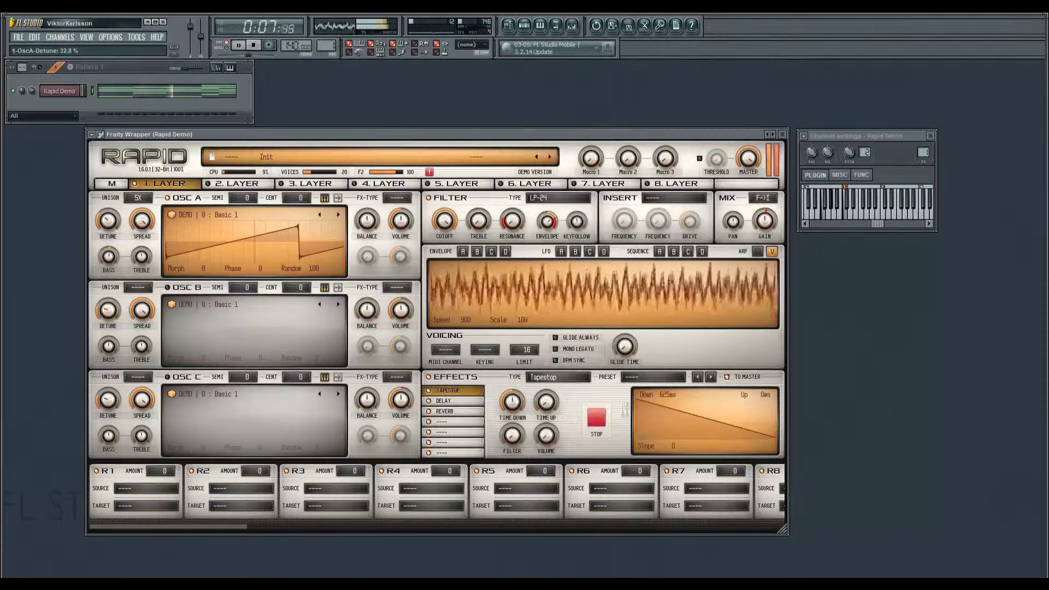
pyautogui.moveTo(512, 398); pyautogui.dragTo(512, 403)
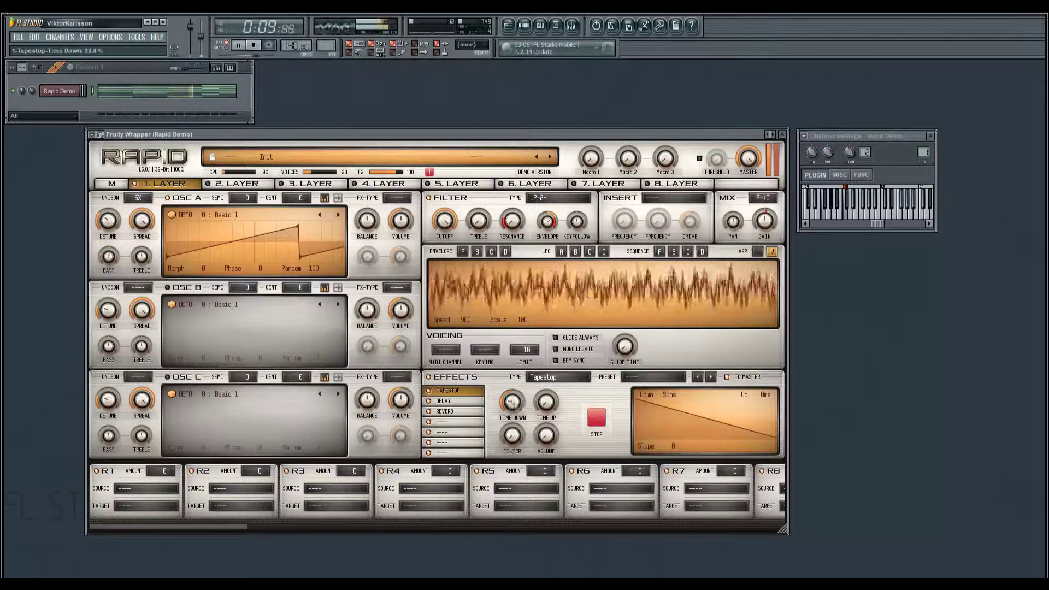
pyautogui.click(595, 419)
pyautogui.moveTo(519, 405); pyautogui.dragTo(514, 397)
pyautogui.click(597, 418)
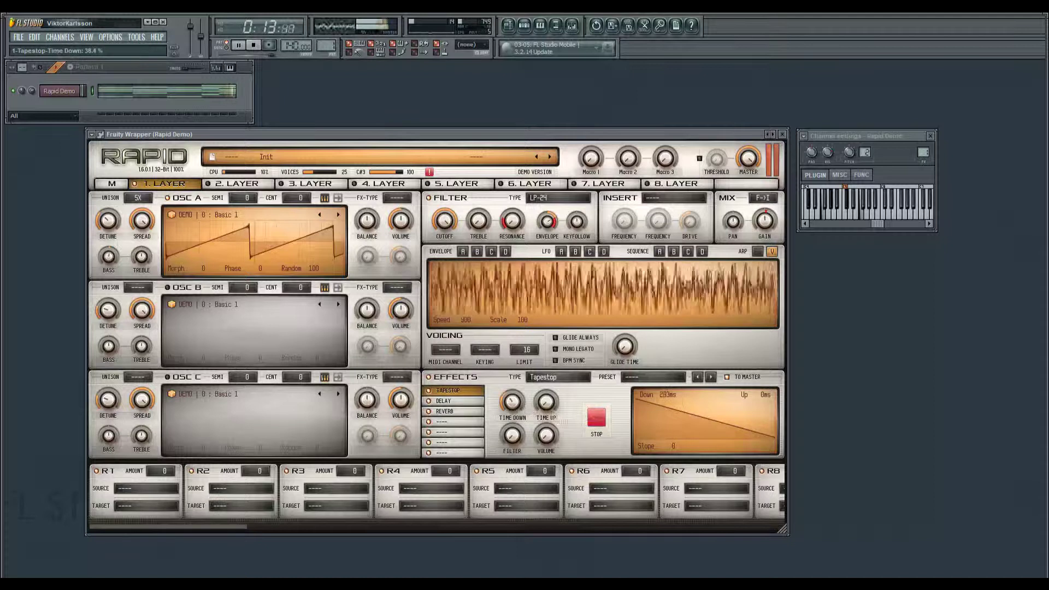
# Step: Trigger the tape stop several times during playback to hear its effect, and bring the channel settings window forward
pyautogui.click(597, 420)
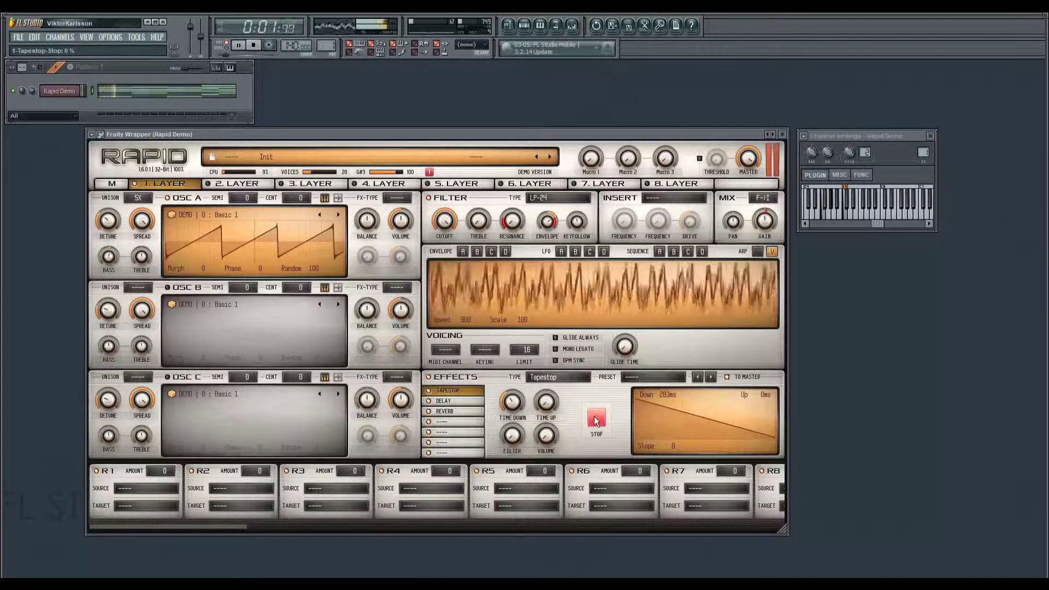
pyautogui.click(595, 419)
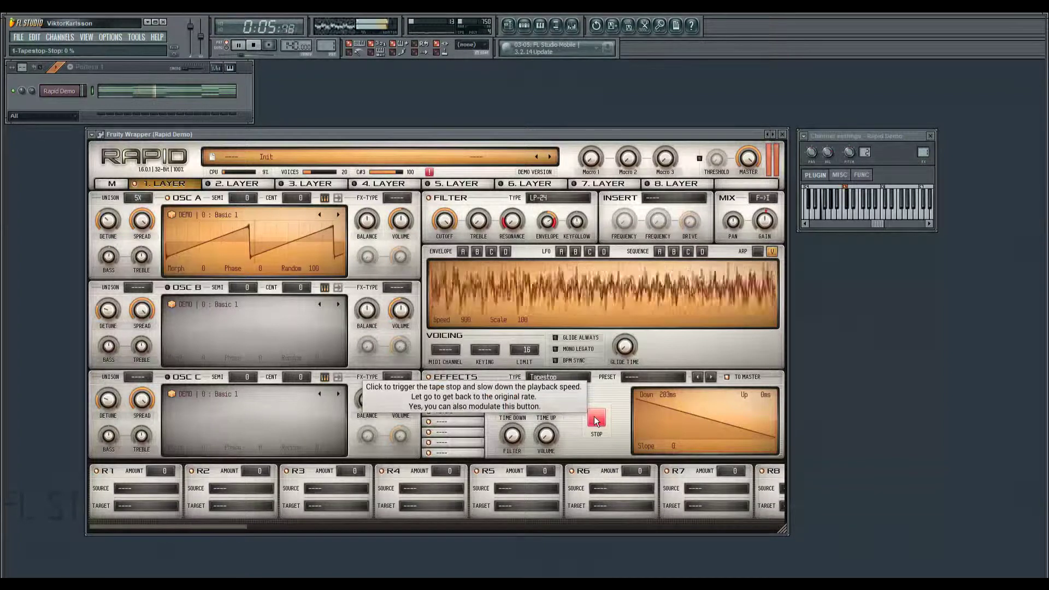
pyautogui.click(594, 416)
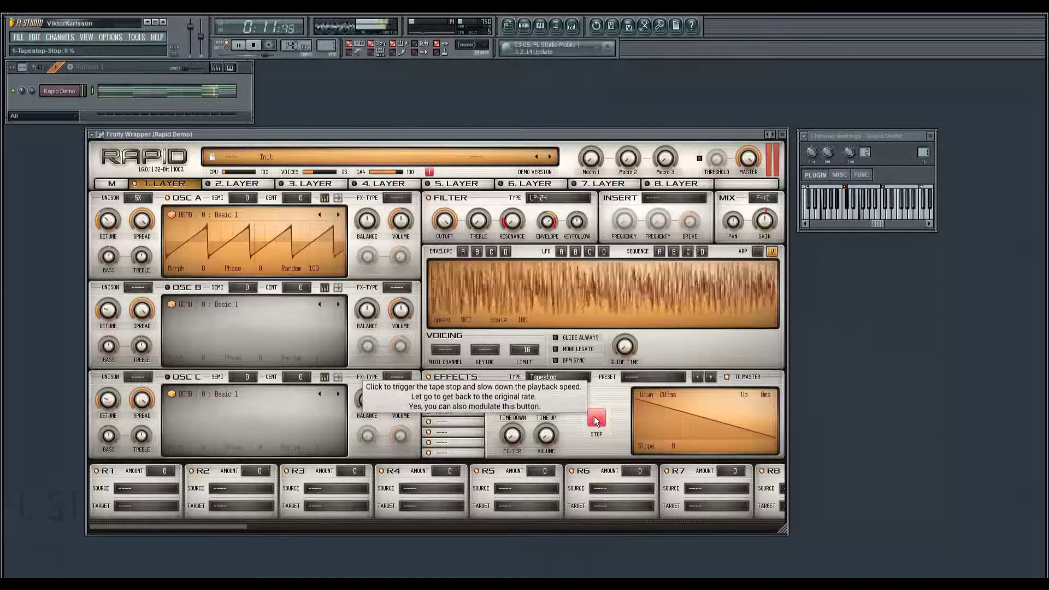
pyautogui.click(595, 416)
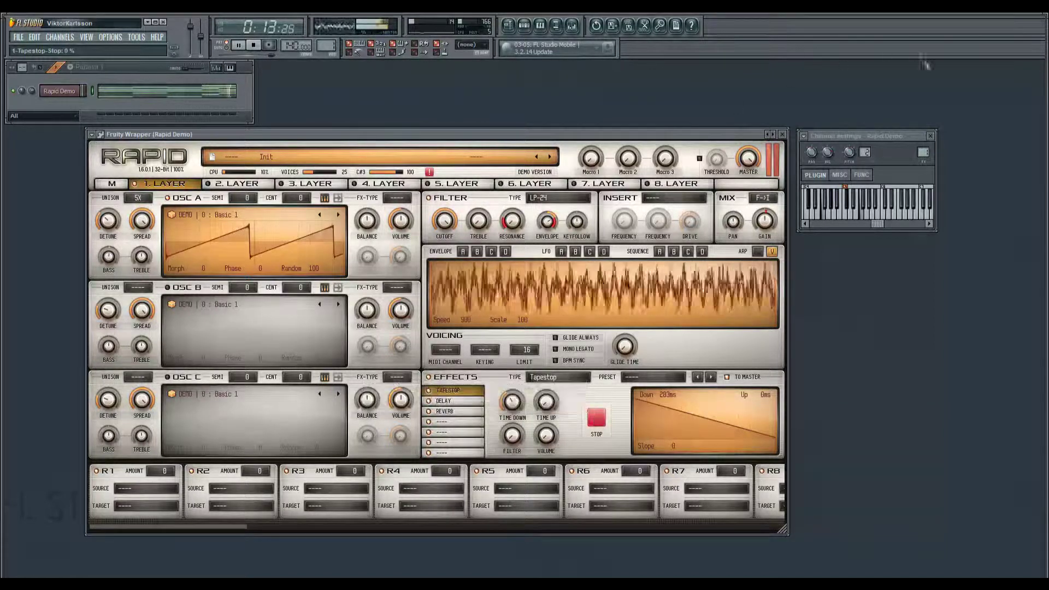
pyautogui.click(908, 165)
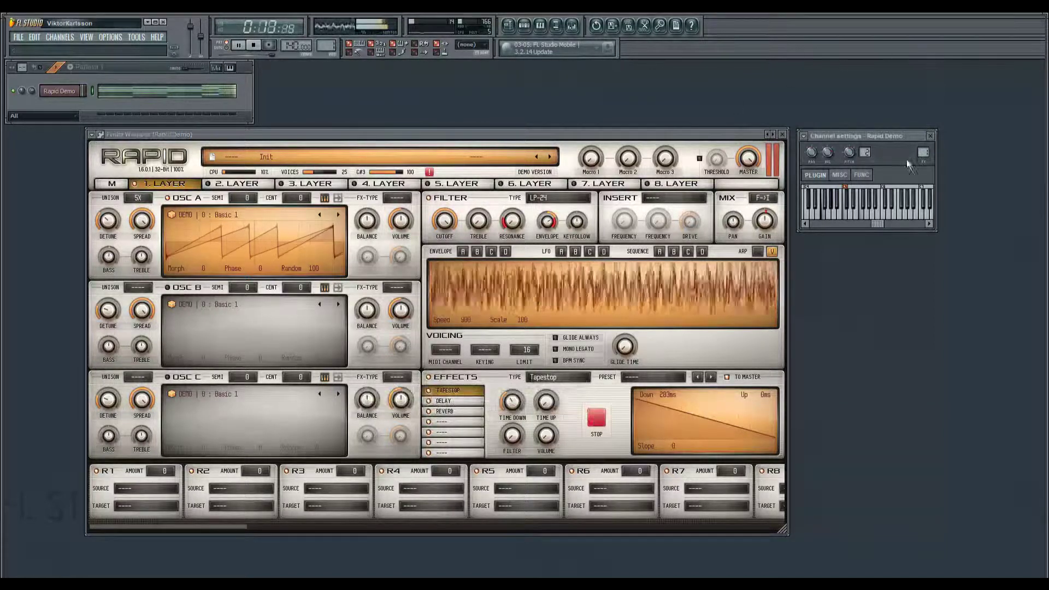